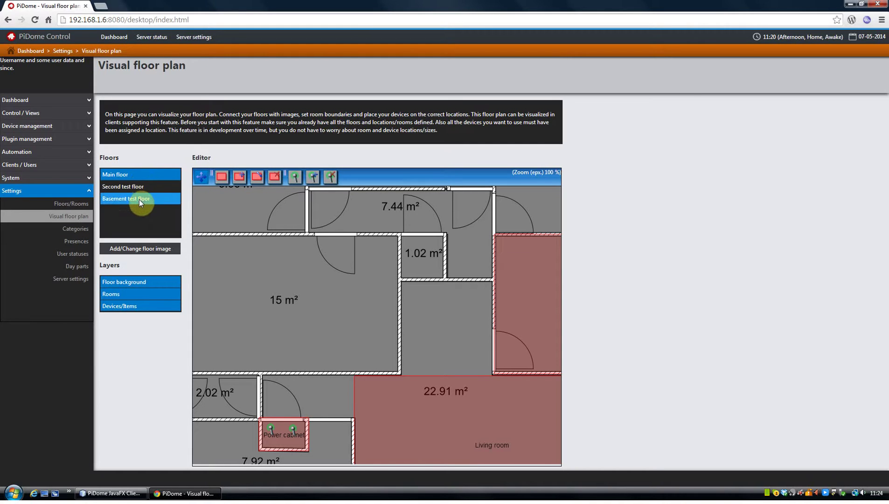
Zoom the Main floor plan out to 56% and drag it until the whole floor is centred.
{"action": "scroll", "coordinate": [342, 290], "scroll_direction": "down", "scroll_amount": 4}
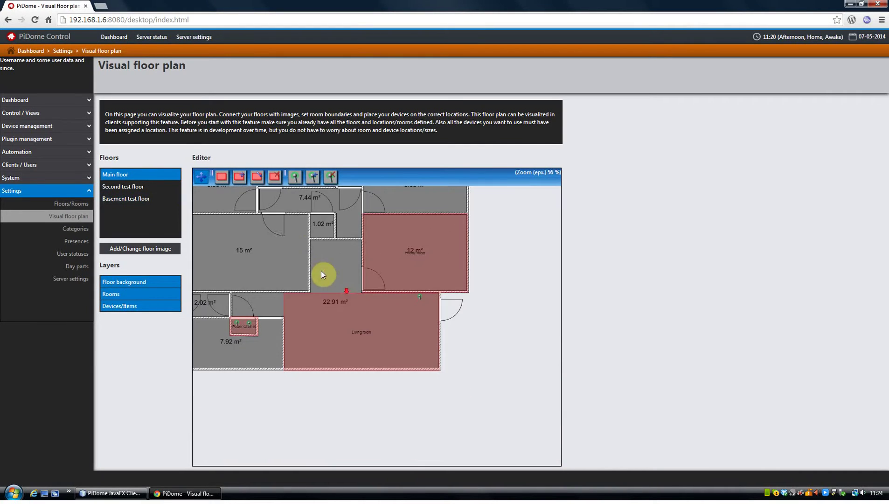
{"action": "left_click_drag", "start_coordinate": [323, 276], "coordinate": [443, 351]}
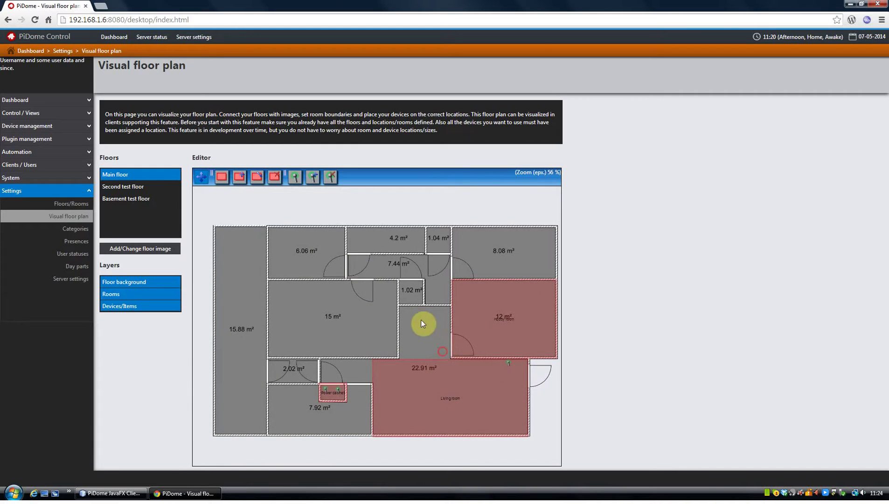
{"action": "left_click_drag", "start_coordinate": [422, 321], "coordinate": [380, 322]}
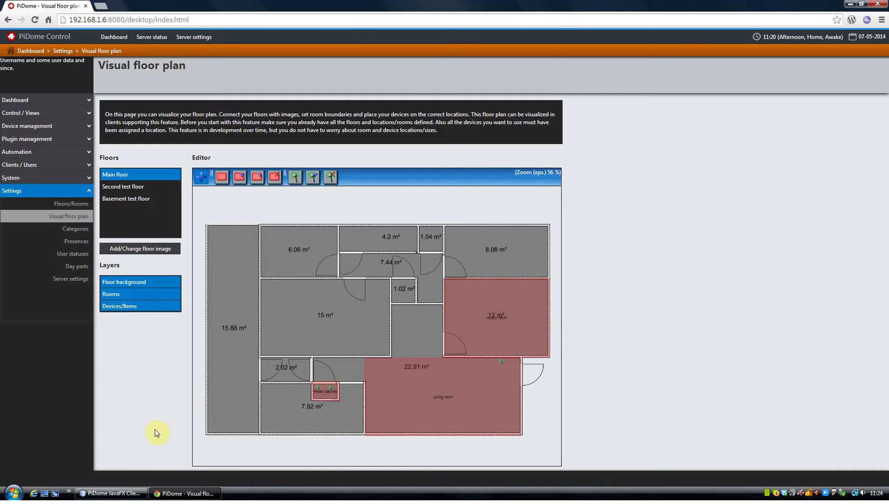
Relaunch the JavaFX client from NetBeans, then view the Second test and Basement test floor plans.
{"action": "left_click", "coordinate": [111, 493]}
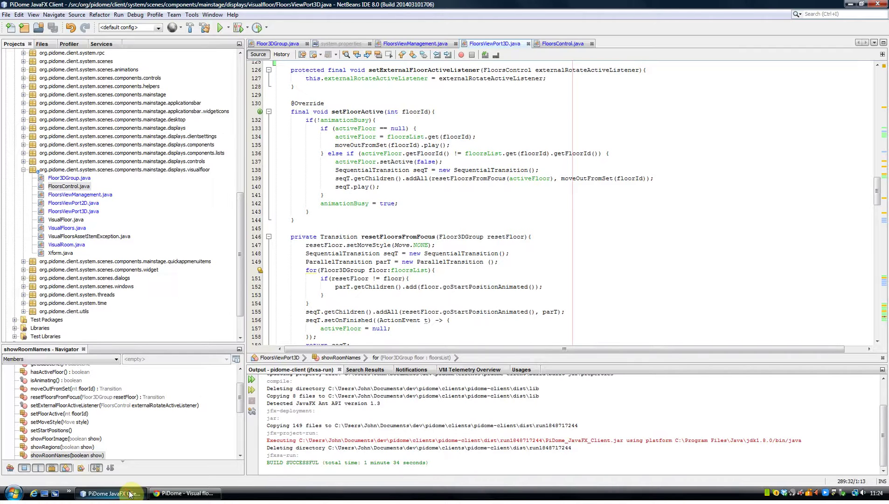
{"action": "left_click", "coordinate": [220, 28]}
{"action": "left_click", "coordinate": [212, 495]}
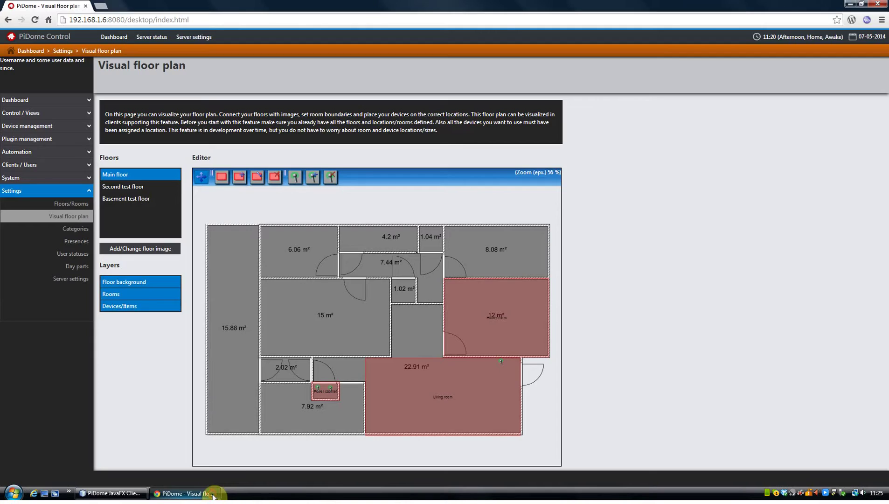
{"action": "left_click", "coordinate": [123, 187]}
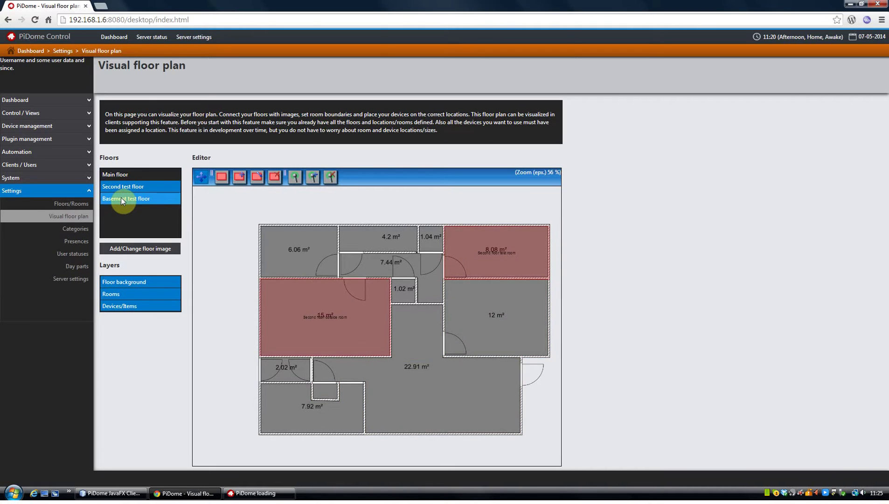
{"action": "left_click", "coordinate": [121, 198]}
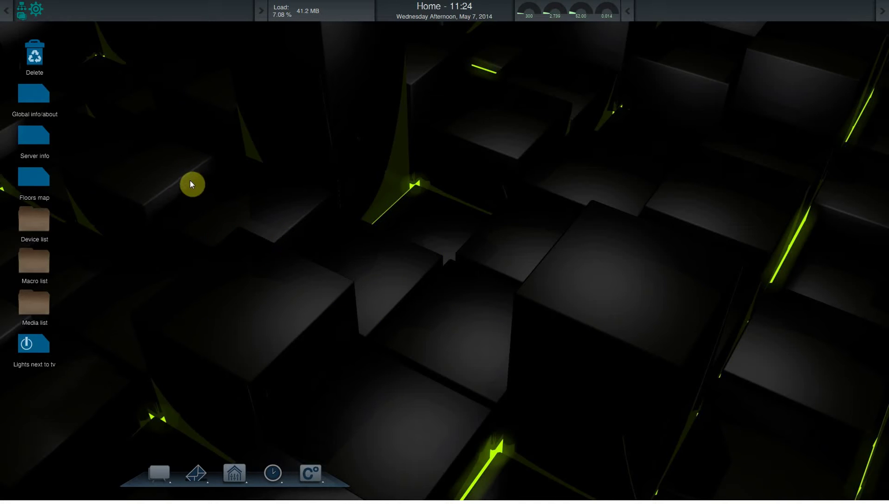
Open the Floors map House plan window, raise it slightly, and focus on the Basement test floor.
{"action": "left_click", "coordinate": [33, 179]}
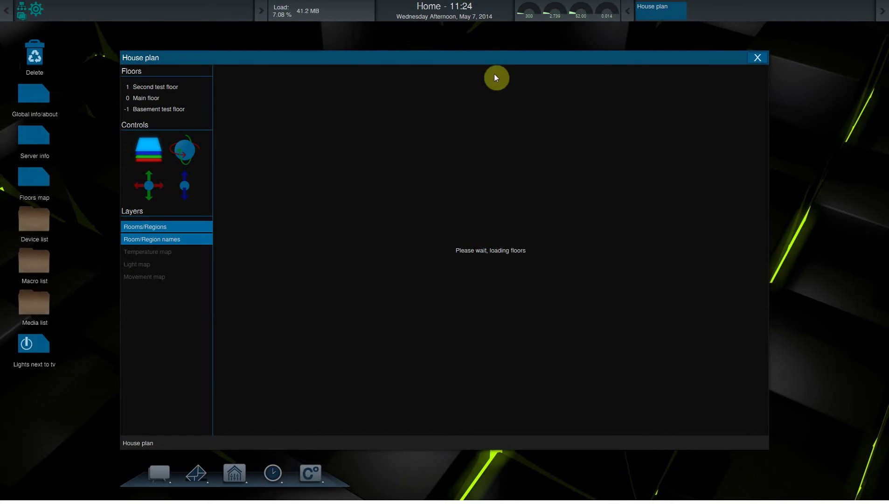
{"action": "left_click_drag", "start_coordinate": [492, 59], "coordinate": [491, 48]}
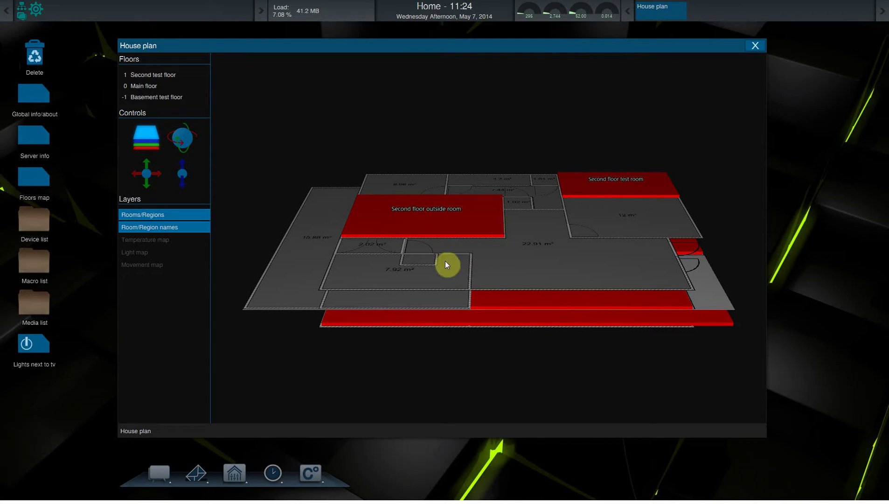
{"action": "left_click", "coordinate": [440, 322]}
Tilt the basement view, then view the Main, Second test, and finally Main floor plans.
{"action": "left_click_drag", "start_coordinate": [440, 322], "coordinate": [493, 232]}
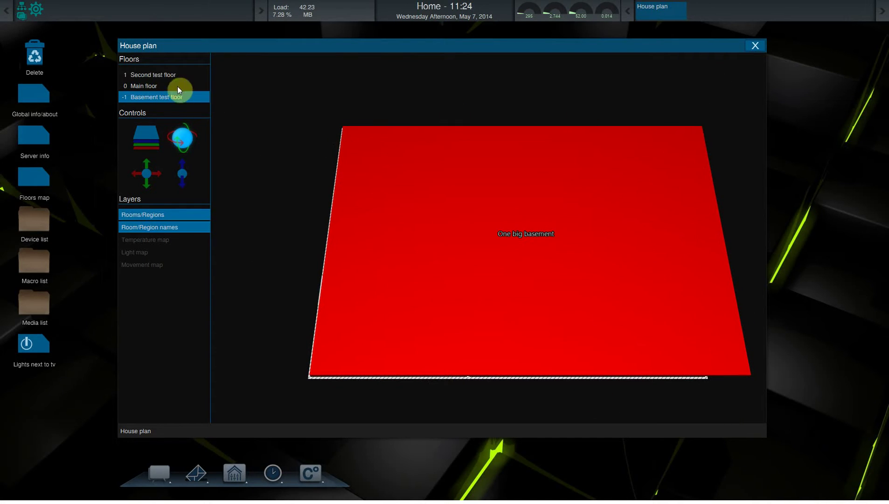
{"action": "left_click", "coordinate": [152, 87]}
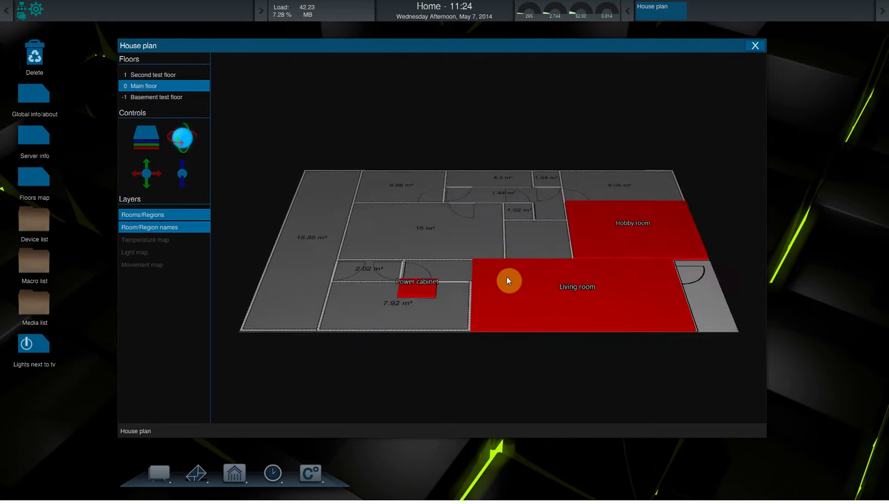
{"action": "left_click_drag", "start_coordinate": [507, 277], "coordinate": [496, 261]}
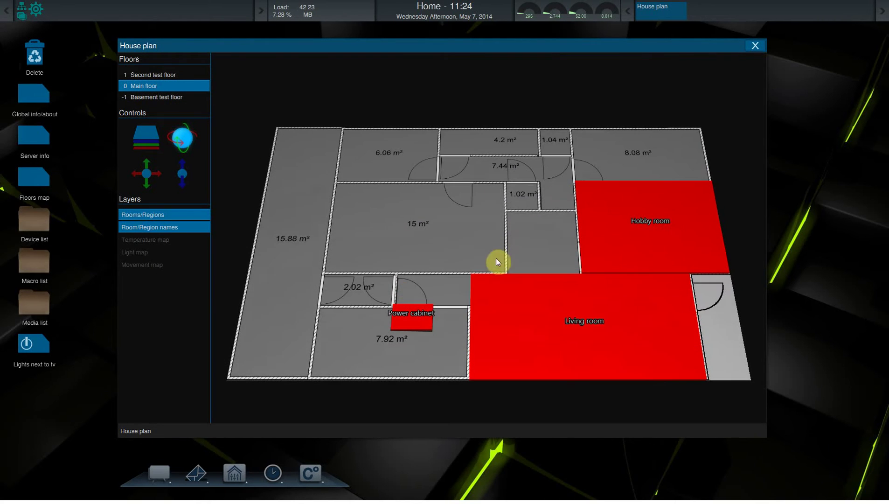
{"action": "left_click", "coordinate": [170, 74]}
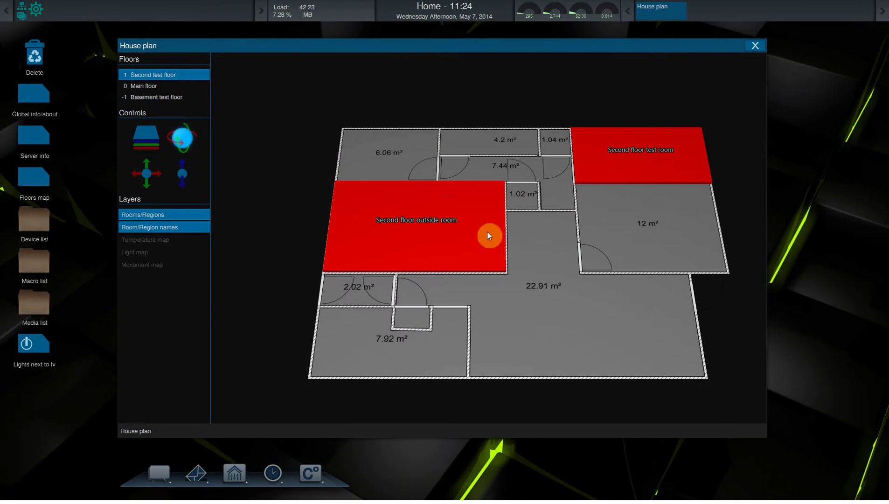
{"action": "left_click", "coordinate": [154, 87]}
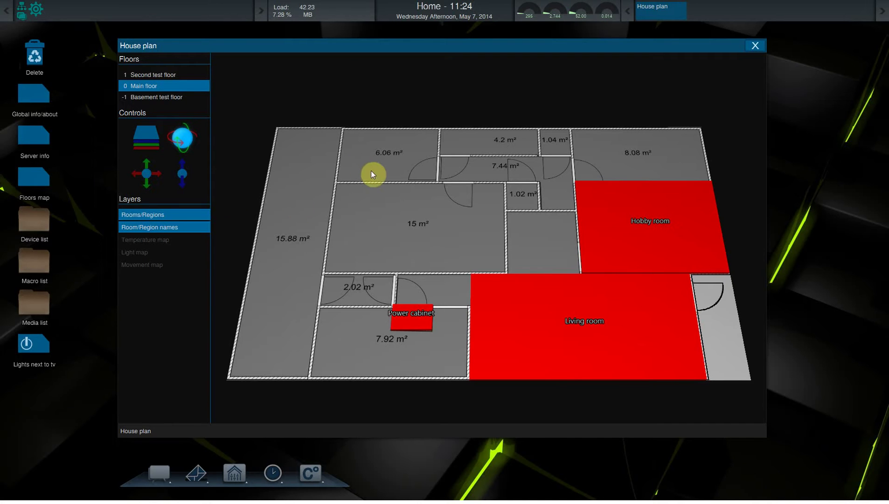
Rotate and tilt the Main floor plan from near top-down to an edge-on view.
{"action": "left_click_drag", "start_coordinate": [462, 219], "coordinate": [473, 192]}
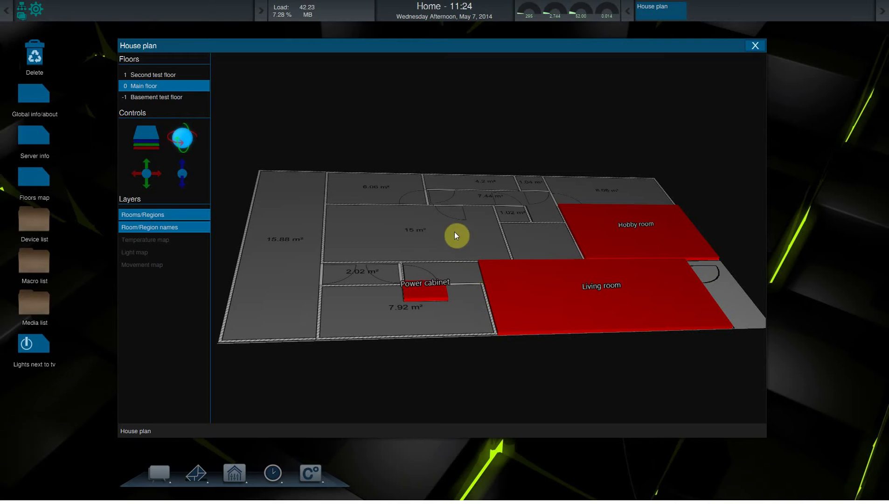
{"action": "left_click_drag", "start_coordinate": [453, 232], "coordinate": [471, 251]}
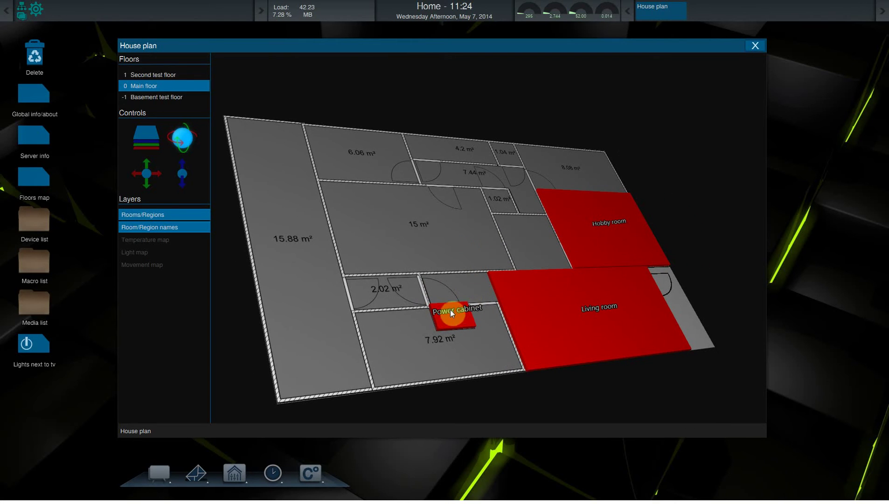
{"action": "left_click_drag", "start_coordinate": [433, 240], "coordinate": [423, 204]}
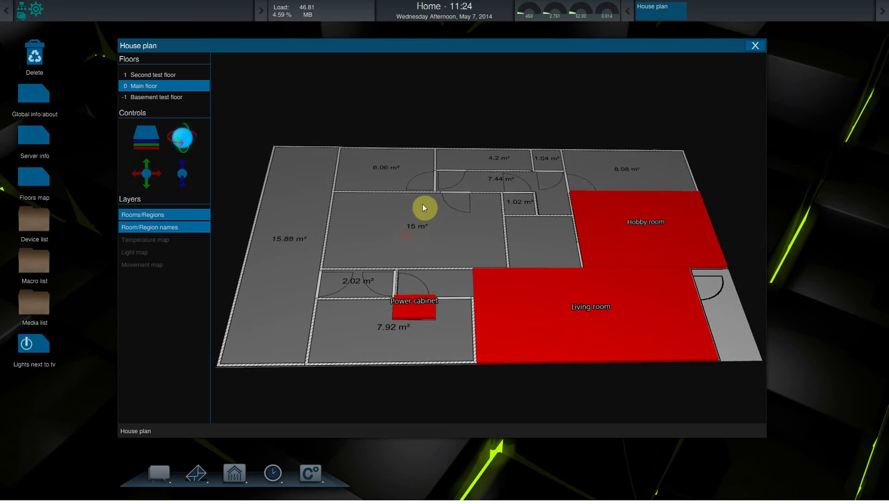
Pan the plan left and zoom in on the Power cabinet and Living room area.
{"action": "left_click", "coordinate": [146, 175]}
{"action": "left_click_drag", "start_coordinate": [369, 228], "coordinate": [458, 204]}
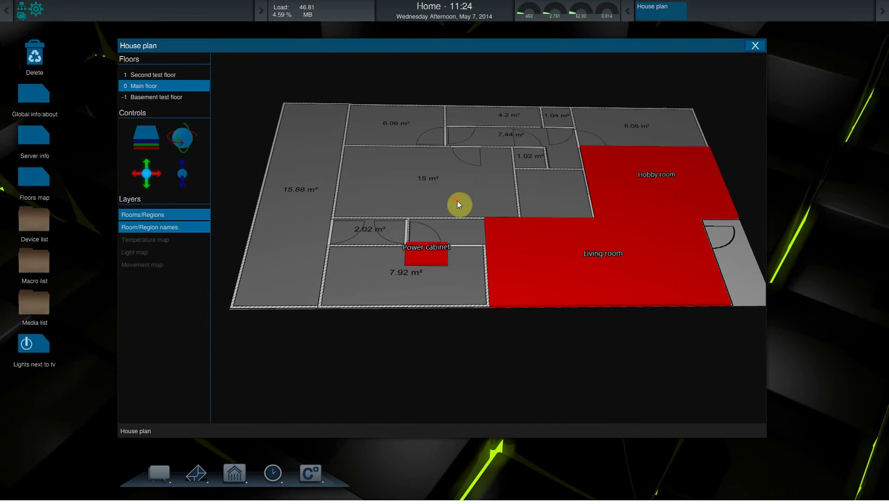
{"action": "left_click", "coordinate": [190, 175]}
{"action": "left_click_drag", "start_coordinate": [268, 193], "coordinate": [469, 437]}
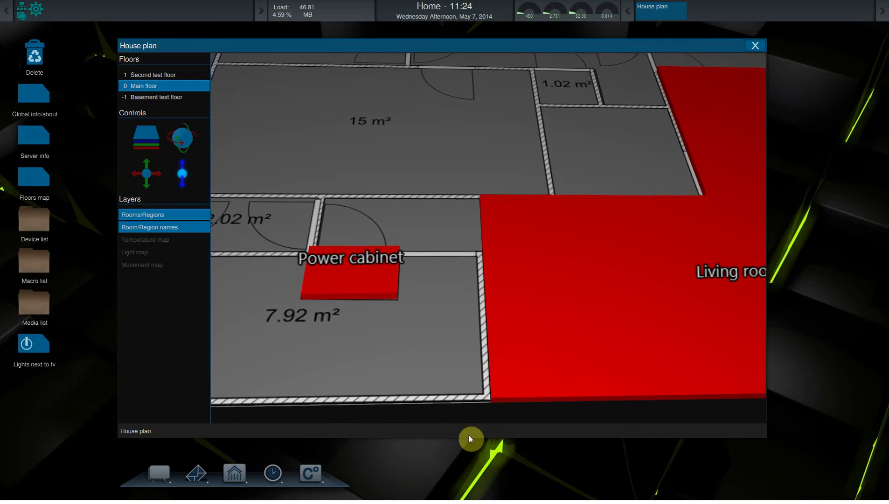
Show all floors stacked in 3D and toggle the red room regions off and back on.
{"action": "left_click", "coordinate": [143, 136]}
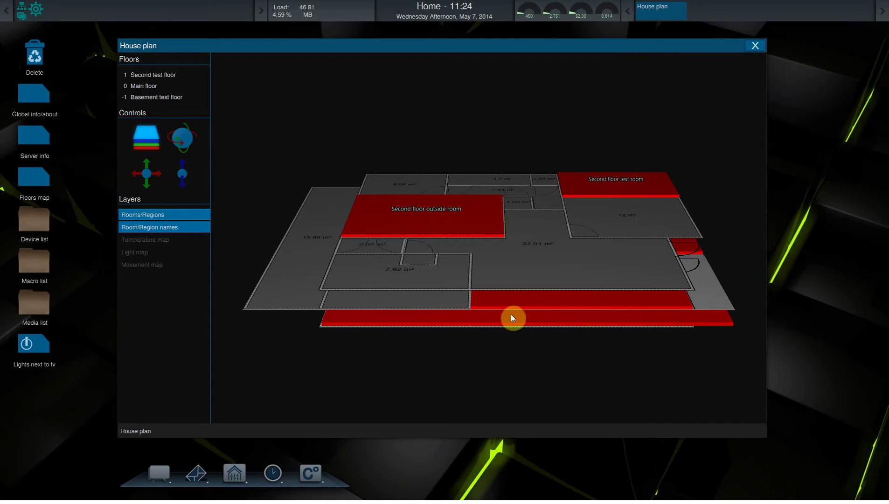
{"action": "left_click", "coordinate": [162, 218]}
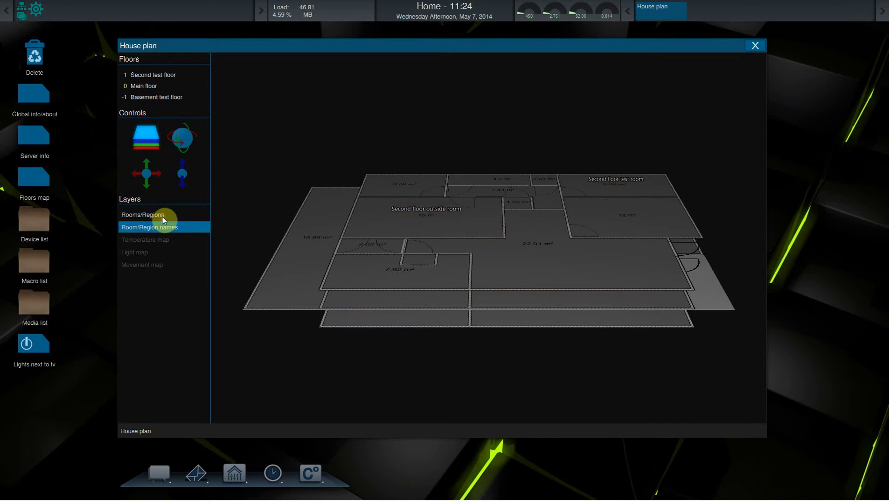
{"action": "left_click", "coordinate": [161, 215]}
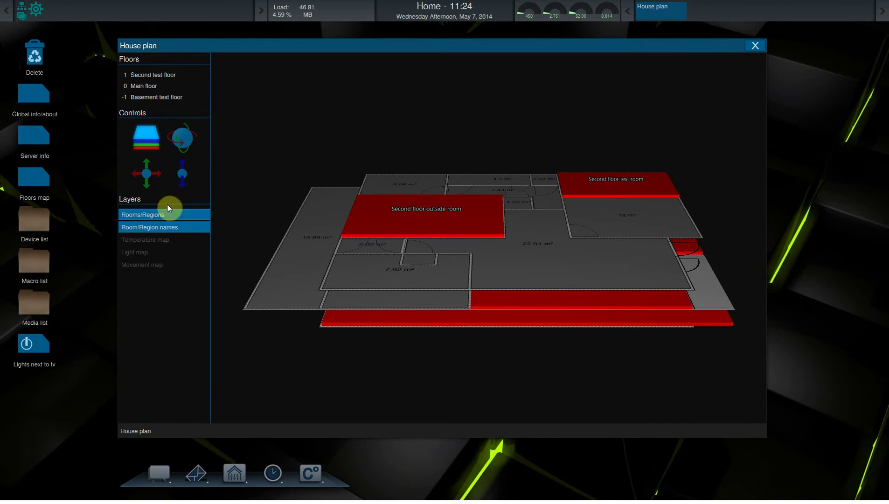
Toggle the room name labels off and on, then hide both the regions and names layers.
{"action": "left_click", "coordinate": [157, 231]}
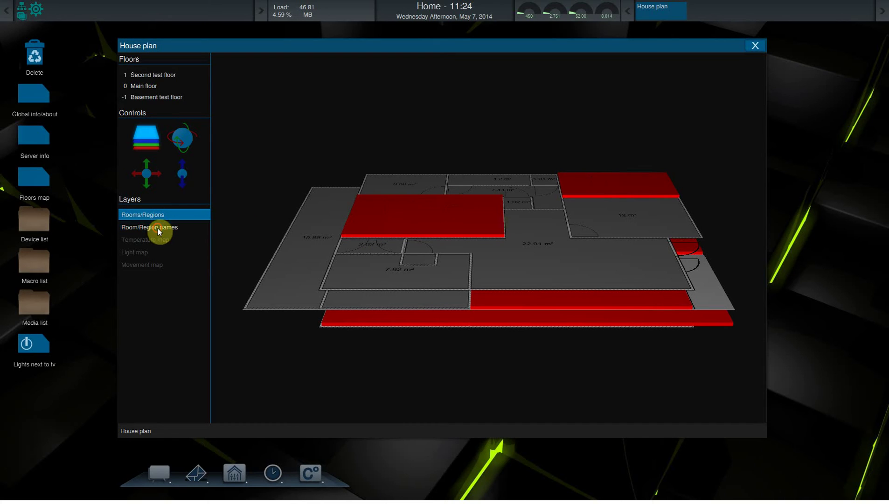
{"action": "left_click", "coordinate": [158, 228]}
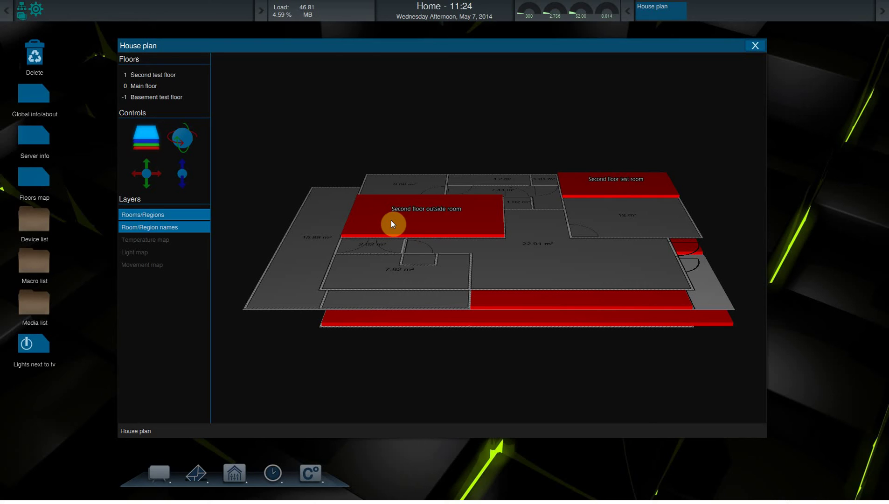
{"action": "left_click", "coordinate": [165, 216]}
{"action": "left_click", "coordinate": [164, 227]}
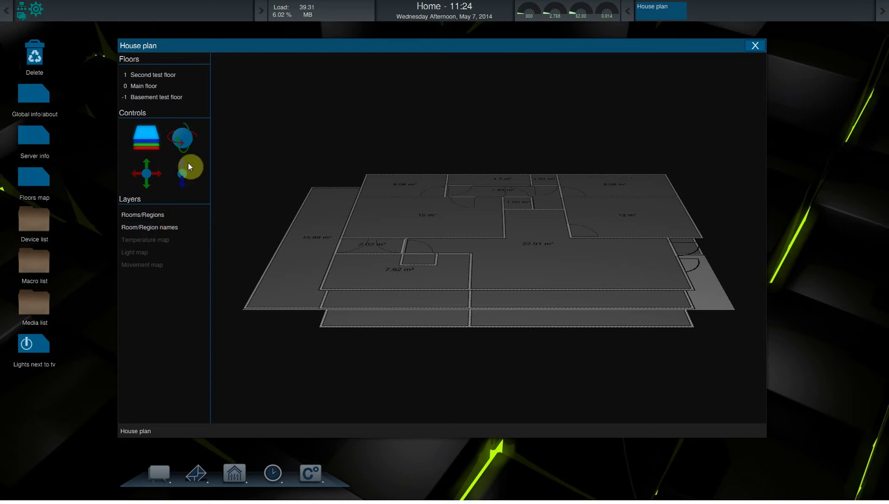
{"action": "left_click", "coordinate": [454, 240]}
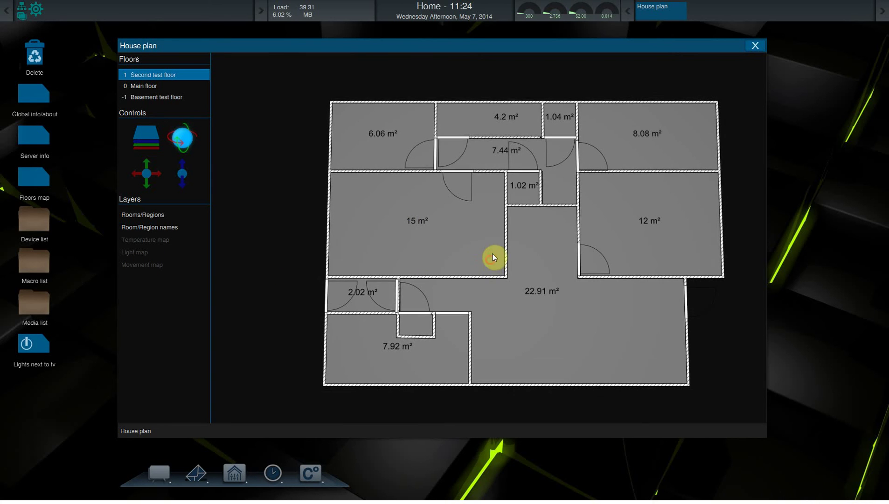
{"action": "left_click_drag", "start_coordinate": [492, 254], "coordinate": [470, 201]}
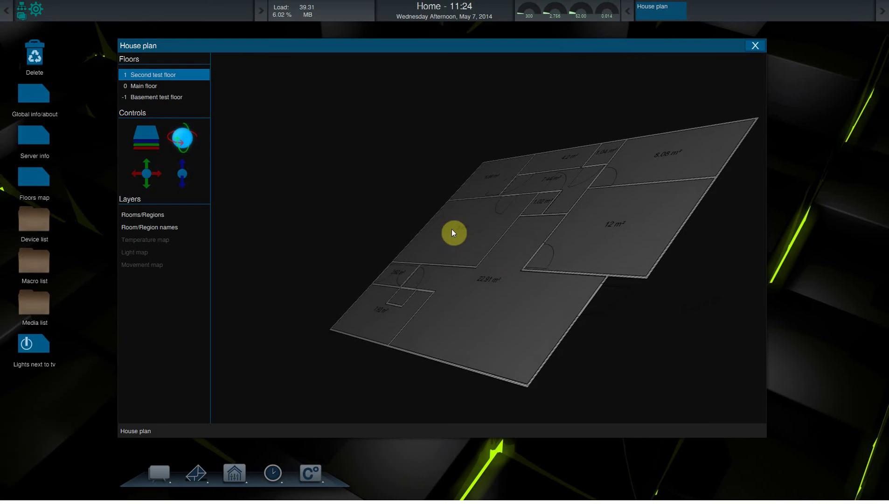
{"action": "mouse_move", "coordinate": [453, 232]}
{"action": "left_mouse_down"}
{"action": "mouse_move", "coordinate": [489, 237]}
{"action": "mouse_move", "coordinate": [517, 221]}
{"action": "mouse_move", "coordinate": [496, 239]}
{"action": "mouse_move", "coordinate": [502, 253]}
{"action": "left_mouse_up"}
{"action": "left_click", "coordinate": [152, 138]}
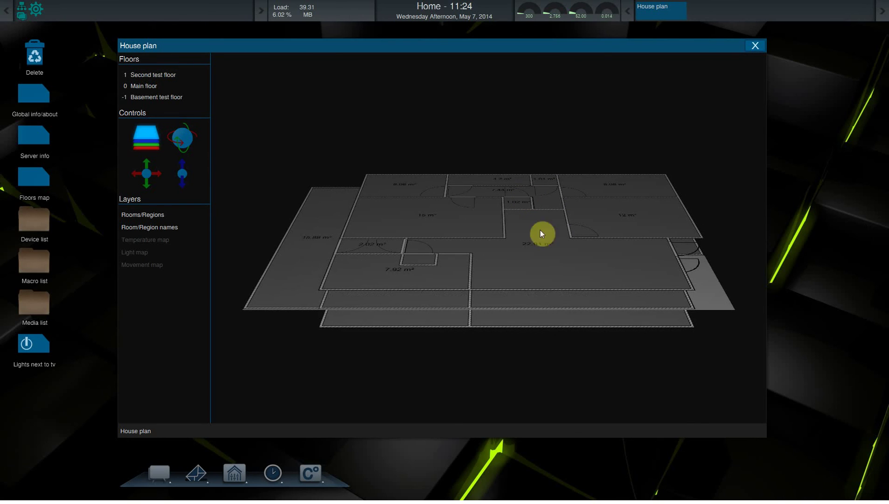
{"action": "left_click", "coordinate": [542, 311]}
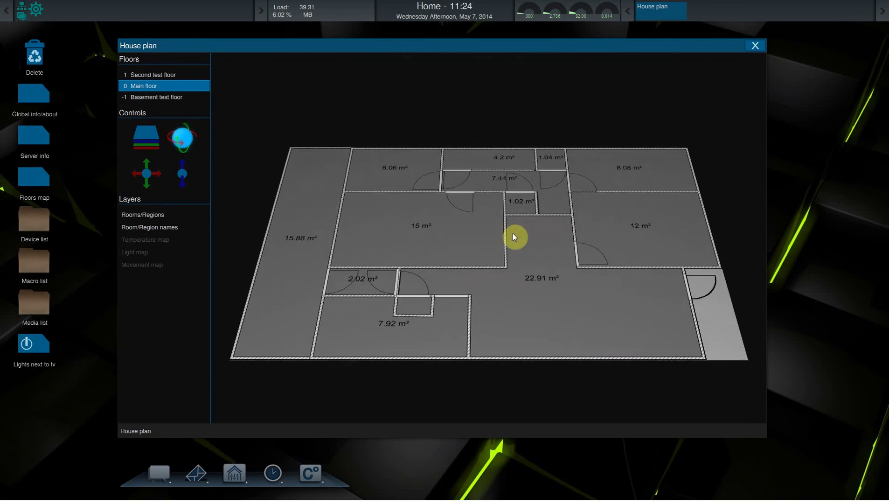
{"action": "left_click_drag", "start_coordinate": [497, 273], "coordinate": [430, 204]}
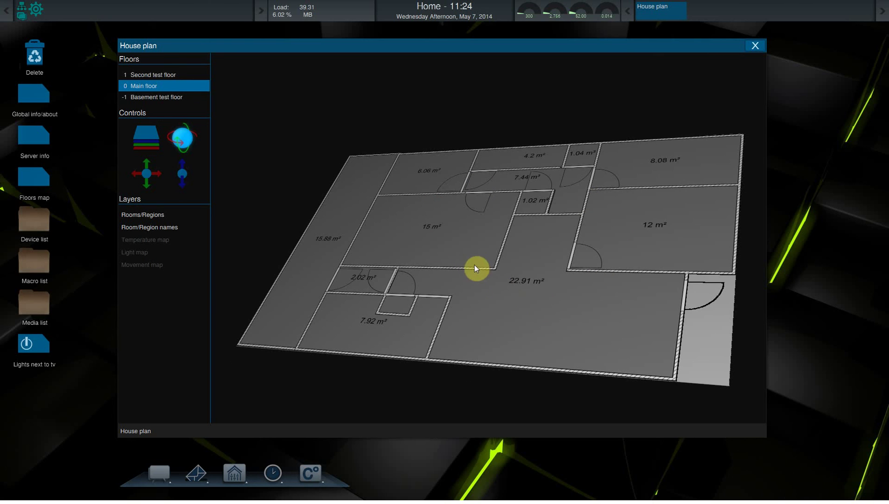
{"action": "left_click_drag", "start_coordinate": [475, 265], "coordinate": [502, 242]}
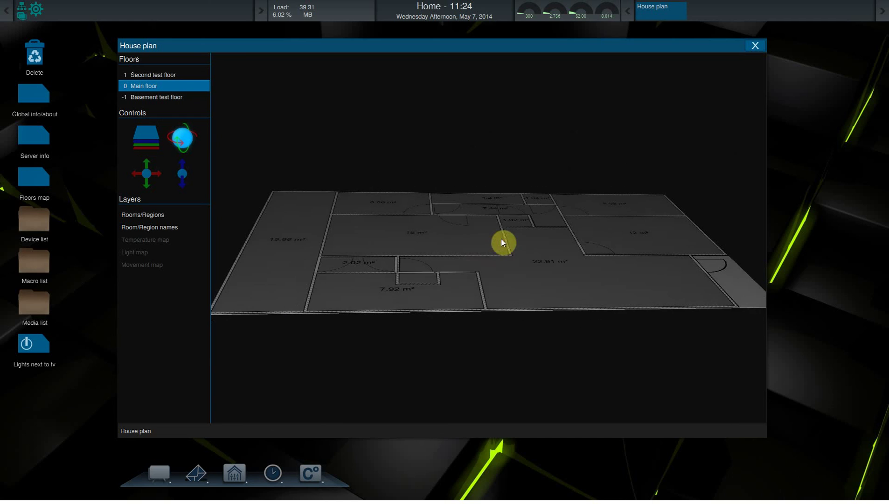
{"action": "left_click", "coordinate": [134, 96]}
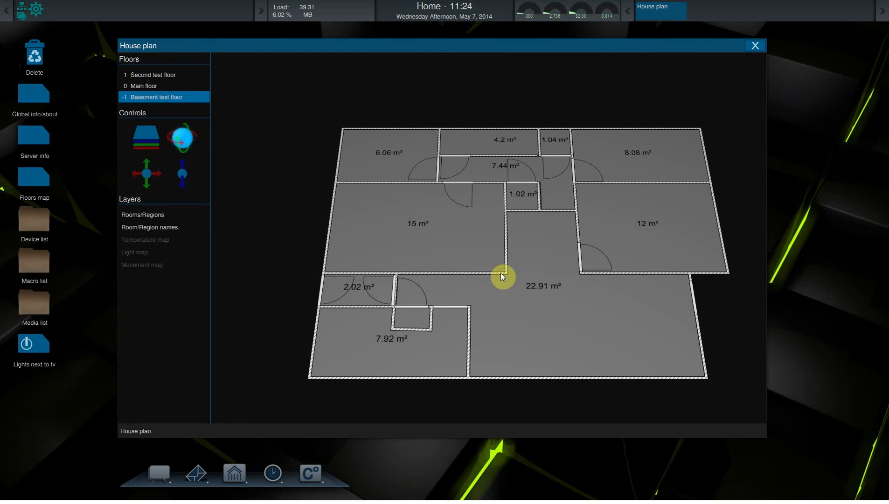
{"action": "left_click_drag", "start_coordinate": [500, 297], "coordinate": [527, 283]}
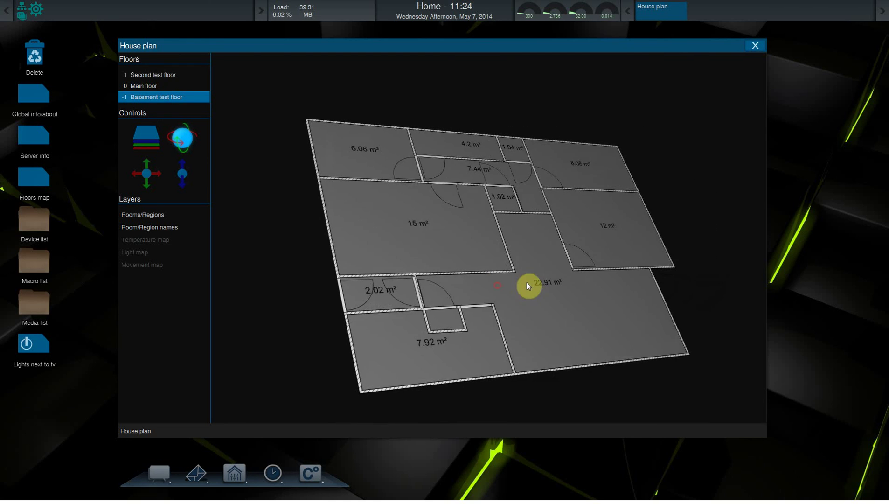
{"action": "left_click", "coordinate": [146, 141]}
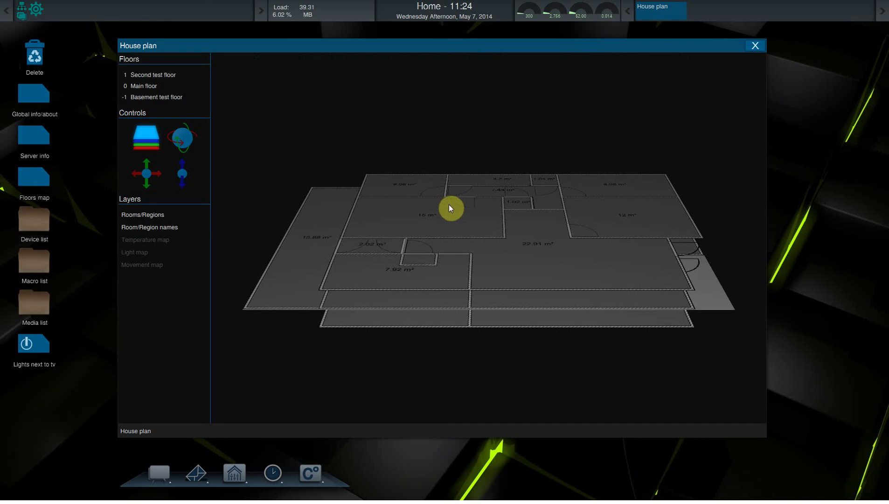